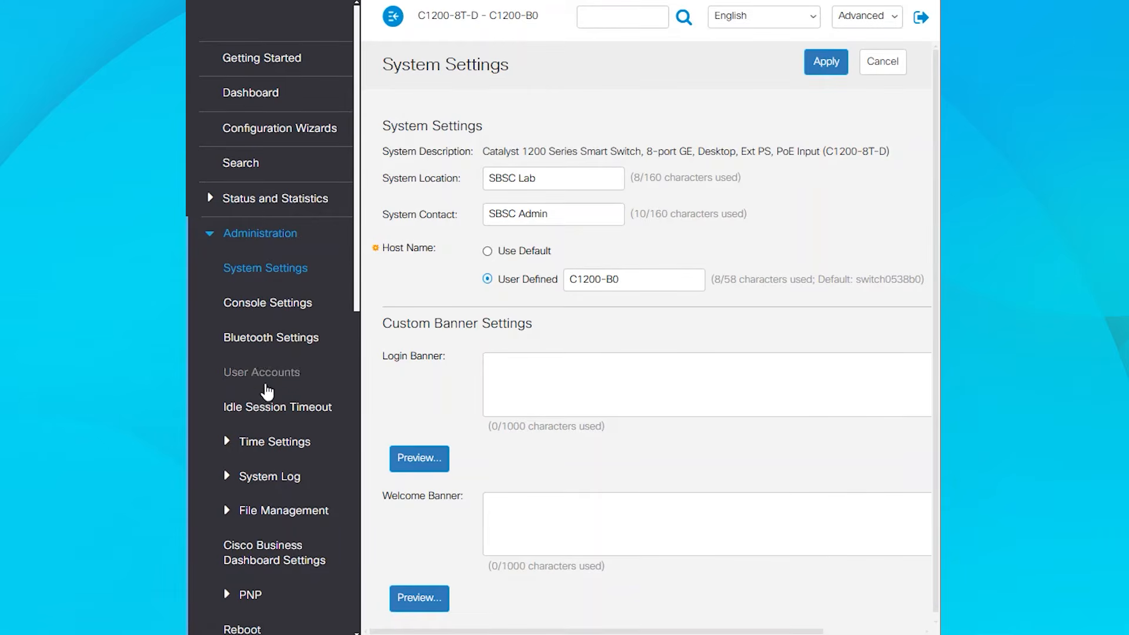
- Filter the SNMP Views table by View Name to show only the SBSC view's three entries
{"action": "scroll", "coordinate": [273, 400], "scroll_direction": "down", "scroll_amount": 10}
{"action": "scroll", "coordinate": [323, 513], "scroll_direction": "down", "scroll_amount": 2}
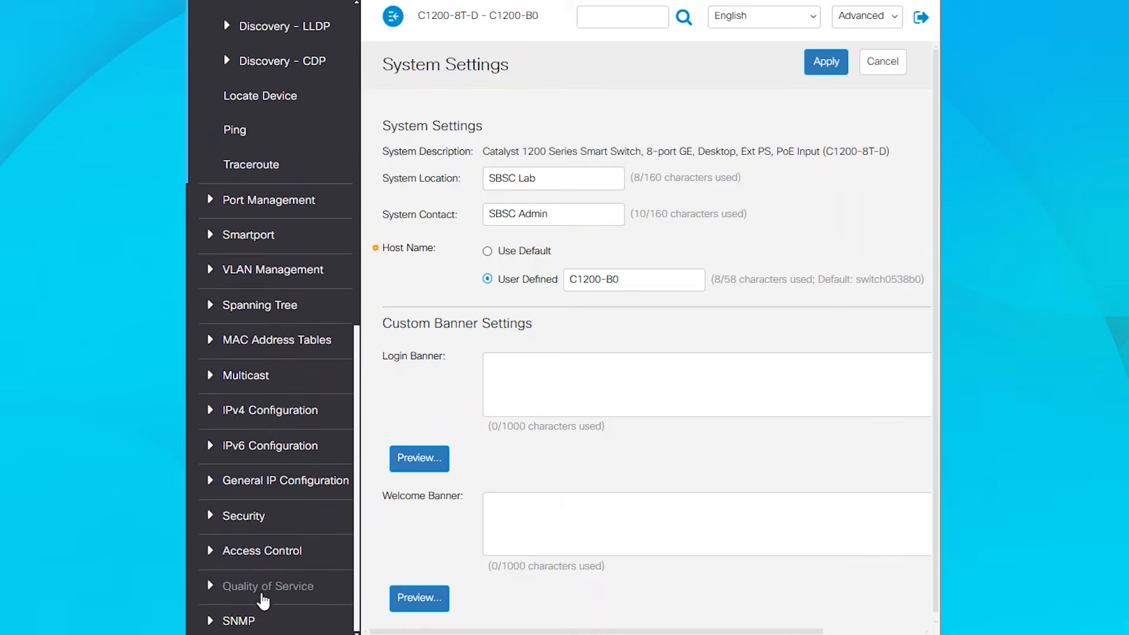
{"action": "left_click", "coordinate": [254, 620]}
{"action": "left_click", "coordinate": [261, 515]}
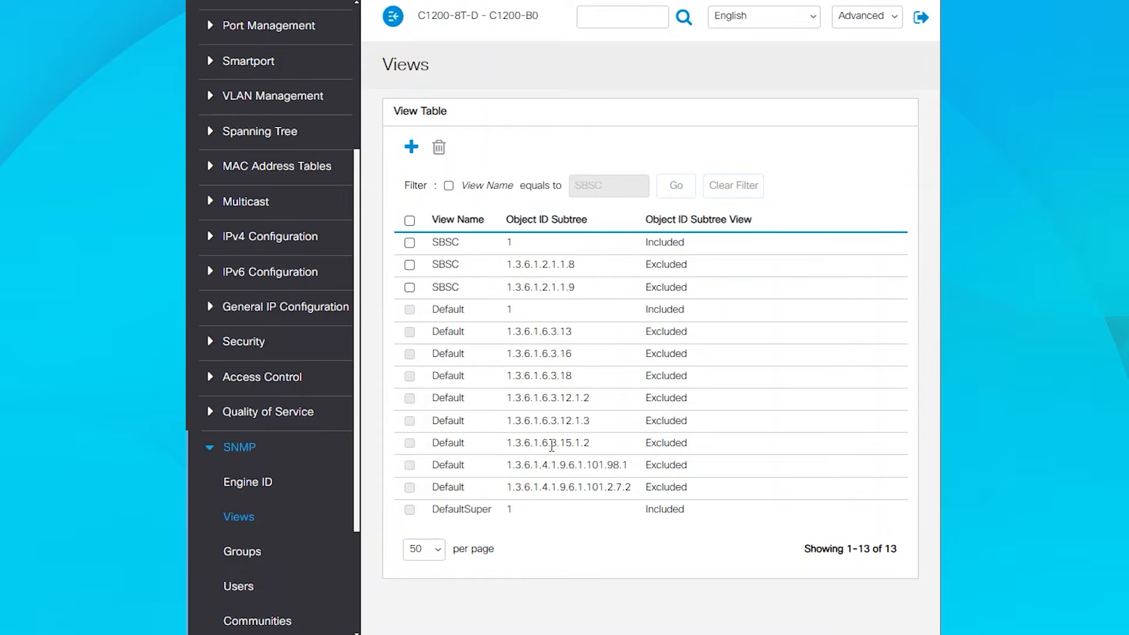
{"action": "left_click", "coordinate": [448, 186]}
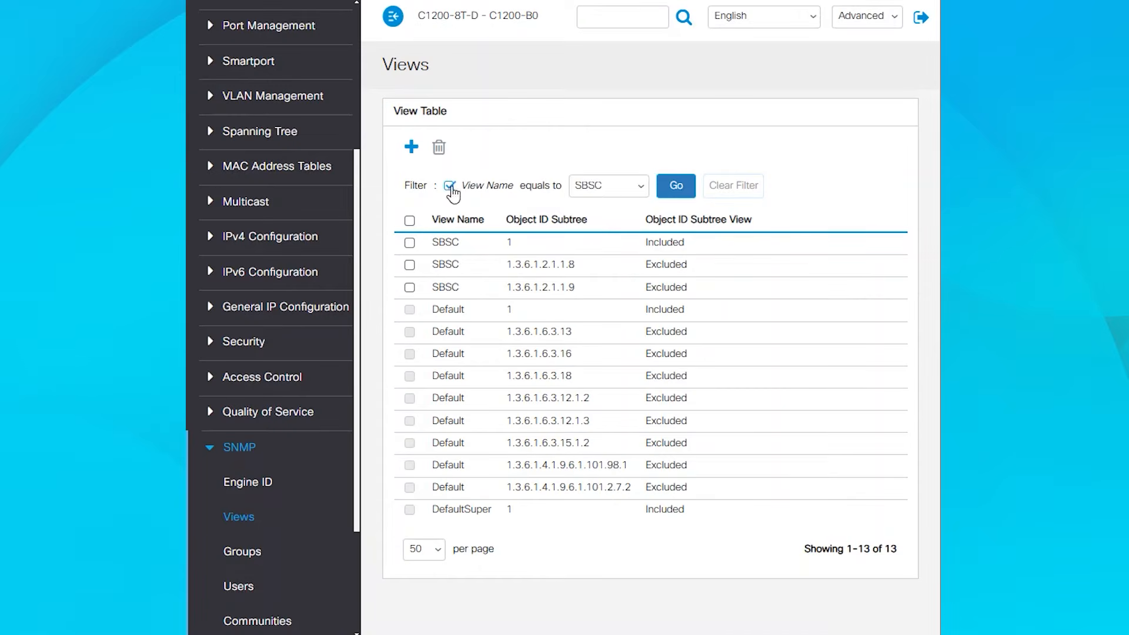
{"action": "left_click", "coordinate": [668, 186]}
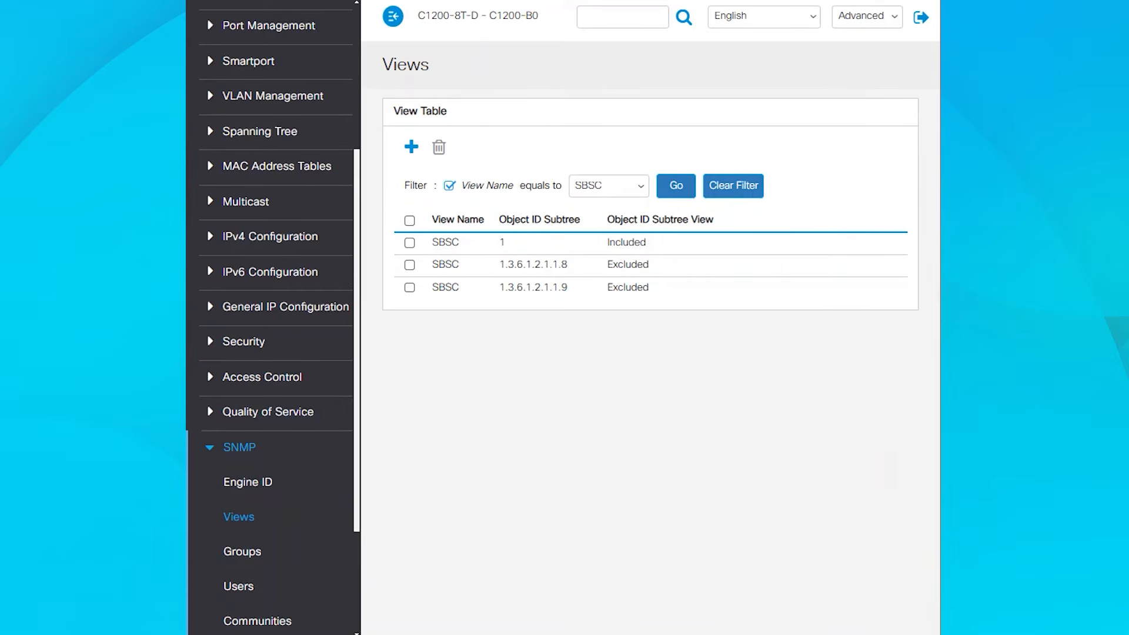
{"action": "left_click", "coordinate": [243, 439]}
- Enable SNMP Service on the Security TCP/UDP Services page and apply it
{"action": "left_click", "coordinate": [284, 513]}
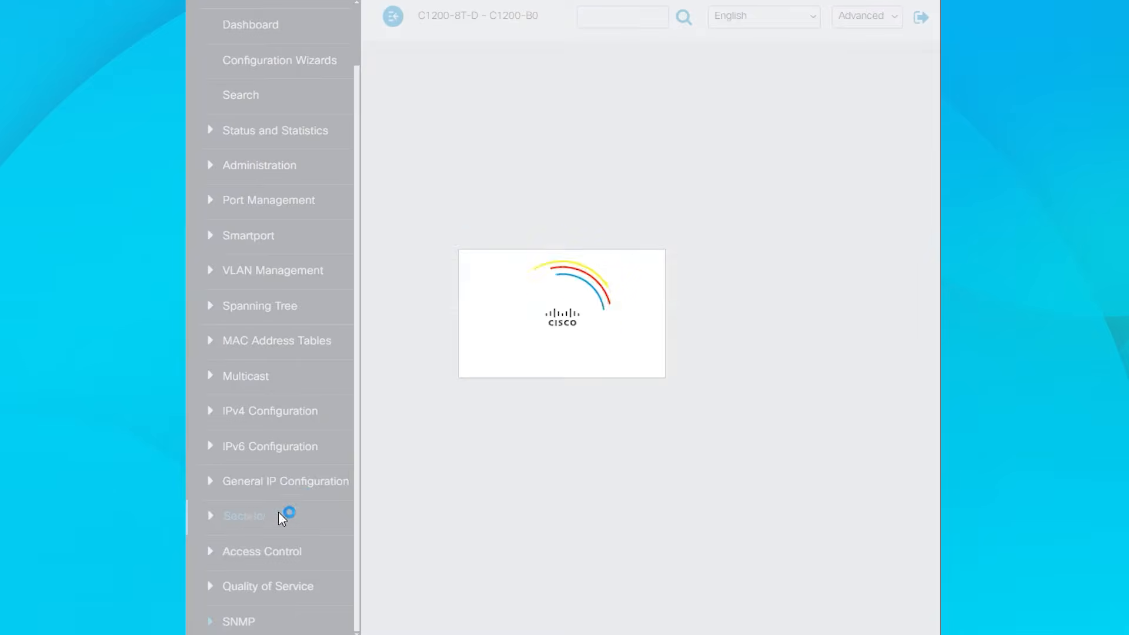
{"action": "scroll", "coordinate": [295, 496], "scroll_direction": "down", "scroll_amount": 5}
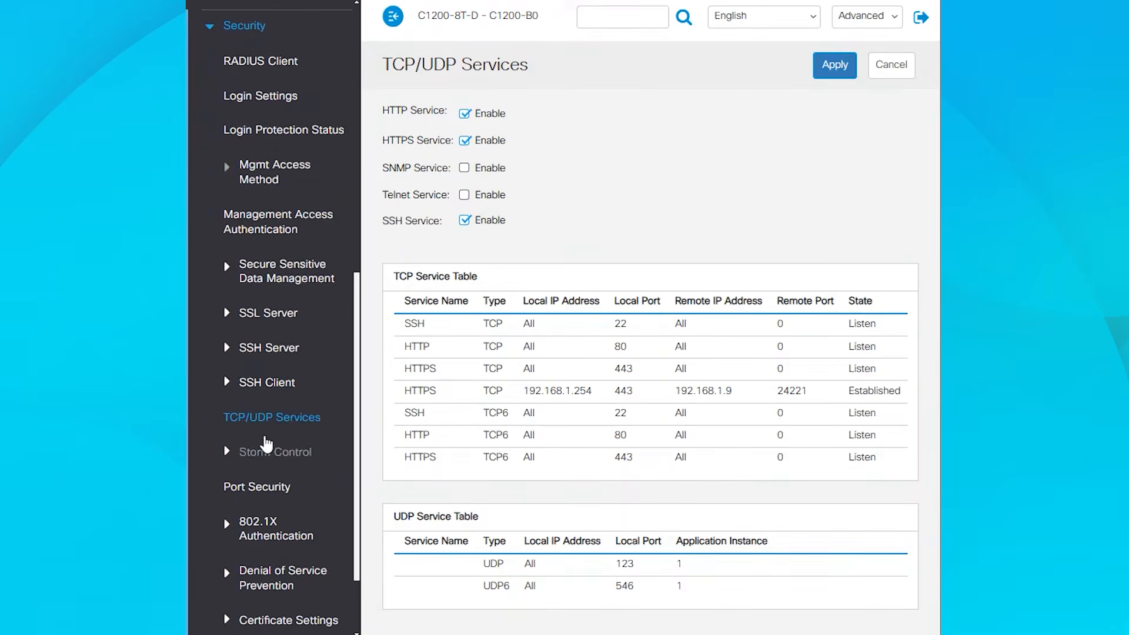
{"action": "left_click", "coordinate": [269, 426]}
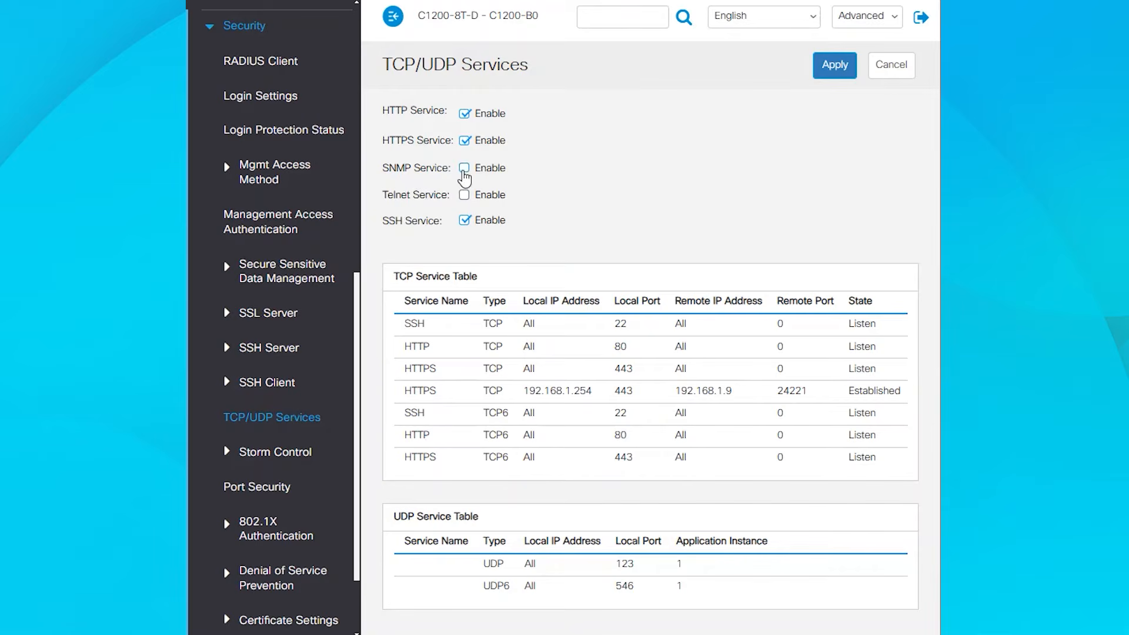
{"action": "left_click", "coordinate": [464, 170]}
{"action": "left_click", "coordinate": [831, 71]}
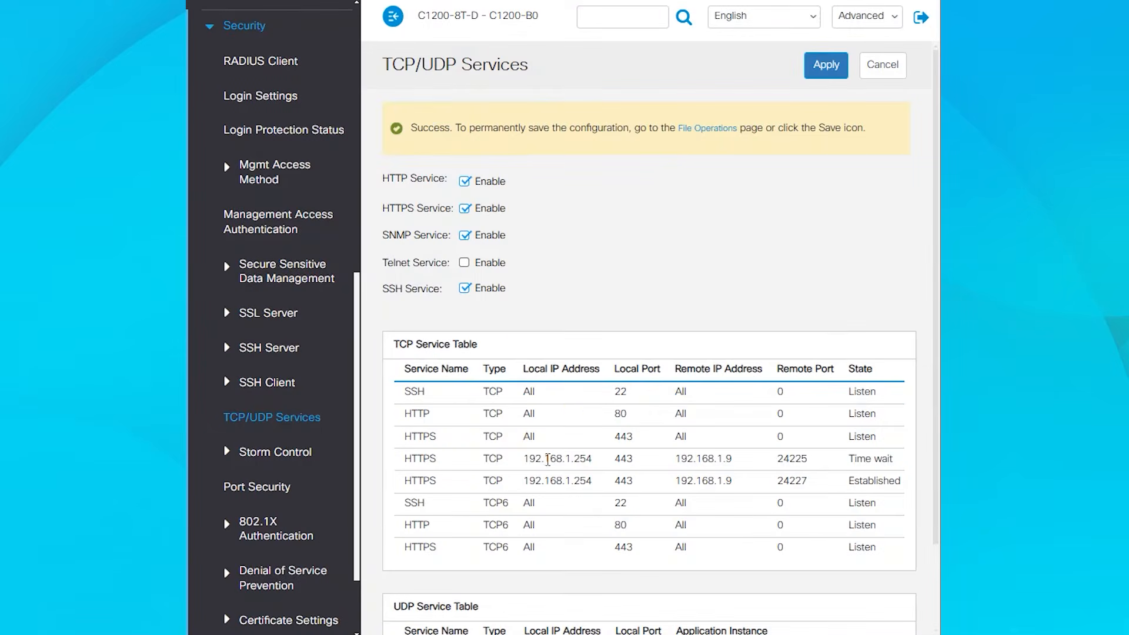
{"action": "scroll", "coordinate": [546, 458], "scroll_direction": "down", "scroll_amount": 2}
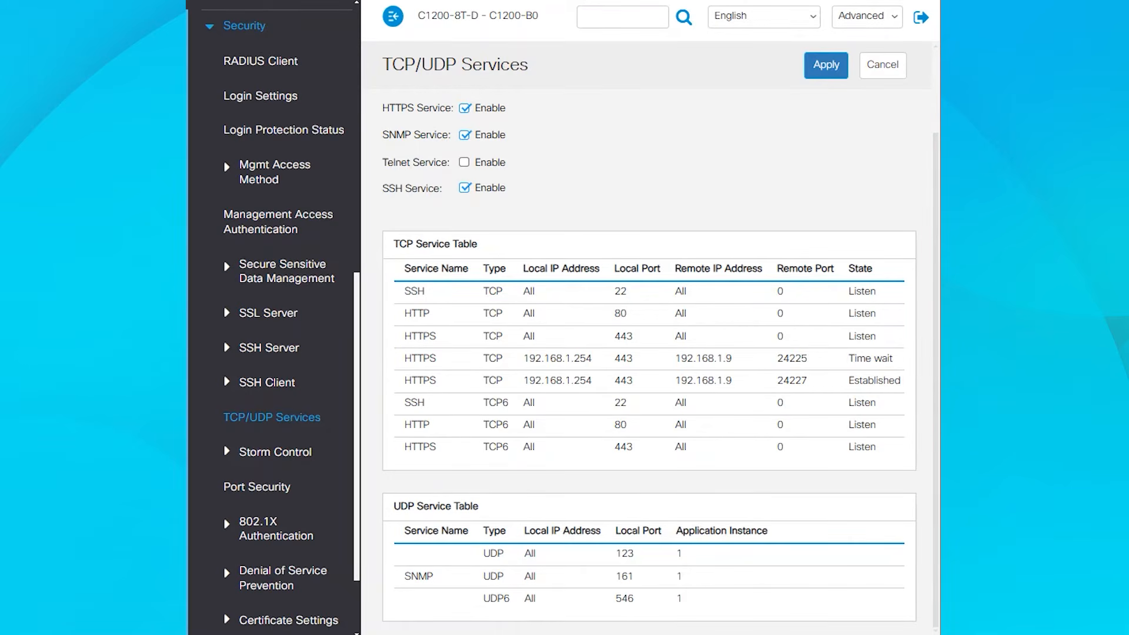
- Set the local SNMP engine ID to Use Default, apply, and confirm the change
{"action": "left_click", "coordinate": [251, 28]}
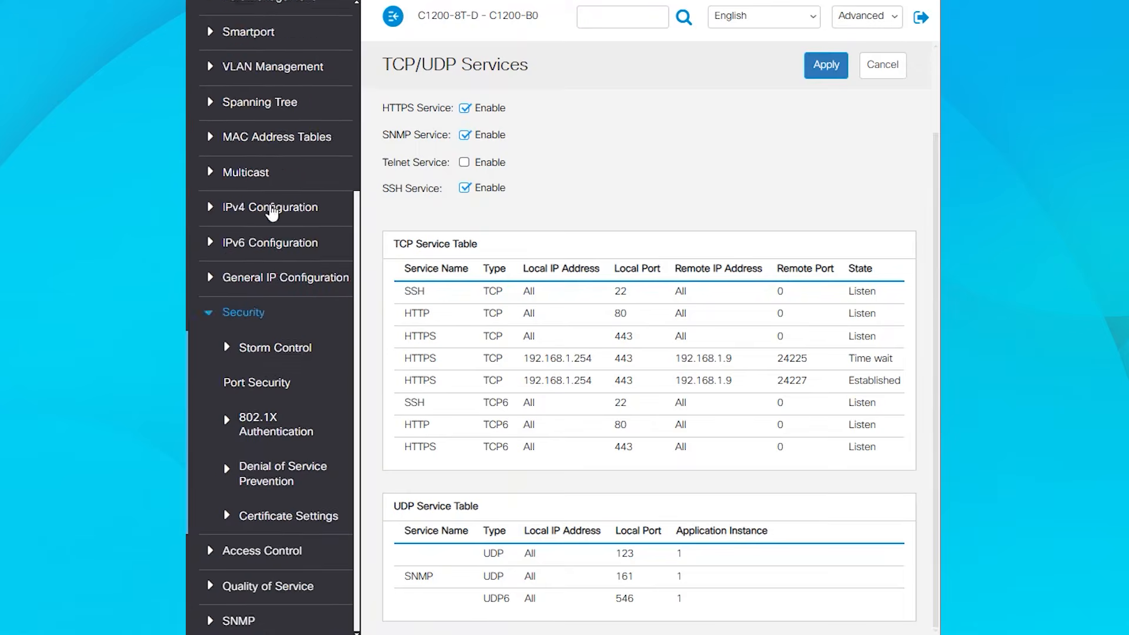
{"action": "left_click", "coordinate": [252, 615]}
{"action": "left_click", "coordinate": [237, 310]}
{"action": "left_click", "coordinate": [466, 112]}
{"action": "left_click", "coordinate": [823, 68]}
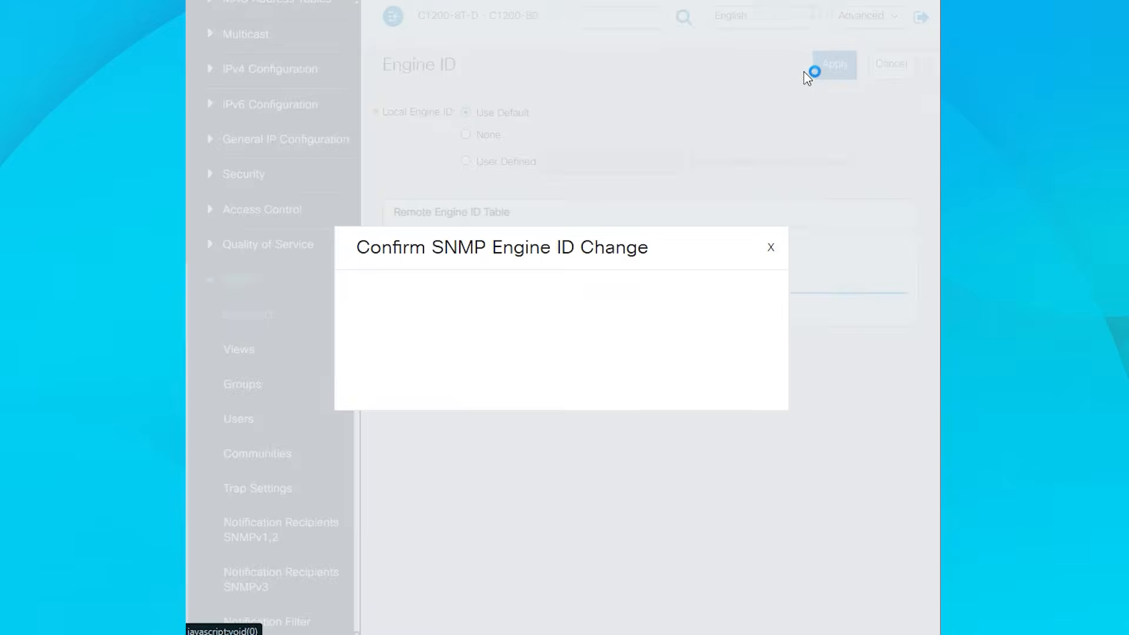
{"action": "left_click", "coordinate": [687, 326]}
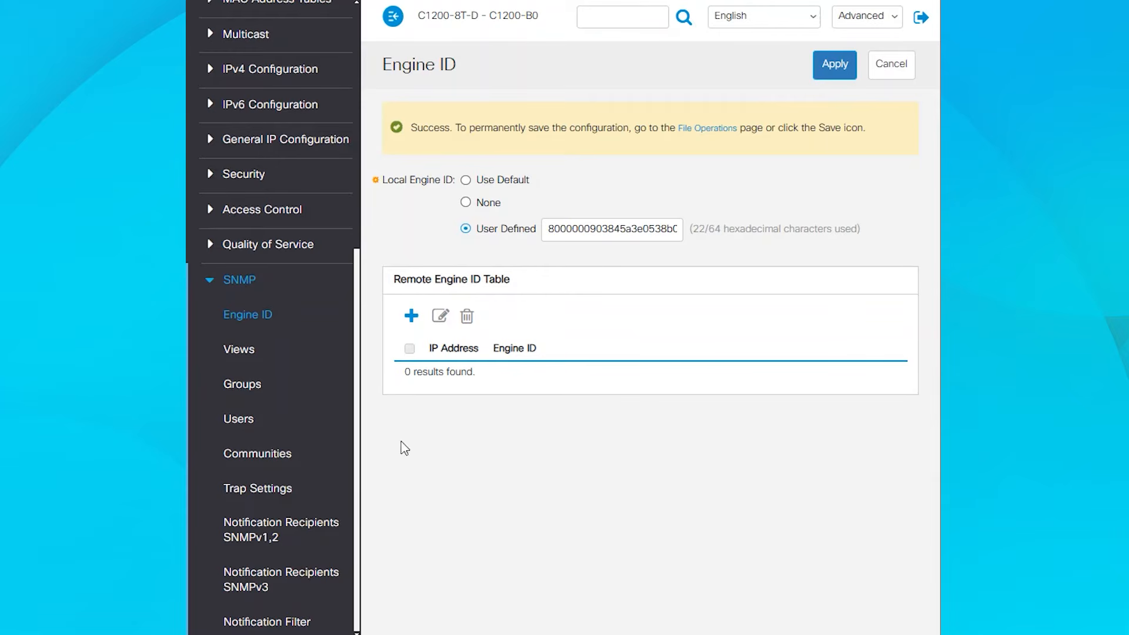
- Start a new SNMP group named TAC using SNMPv3
{"action": "left_click", "coordinate": [246, 390]}
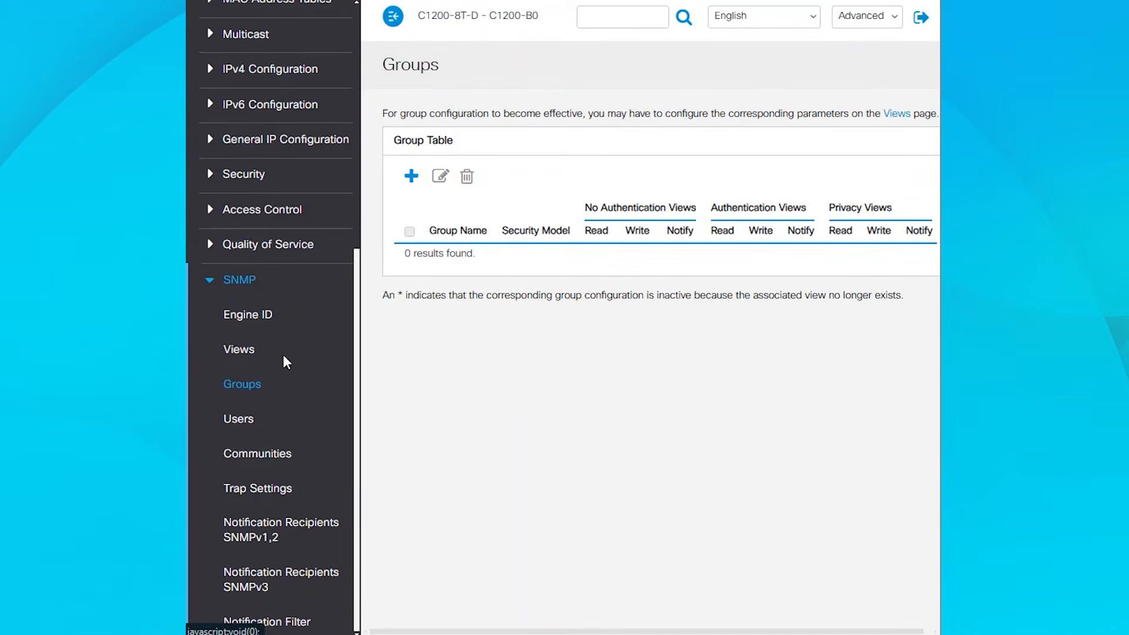
{"action": "left_click", "coordinate": [410, 178]}
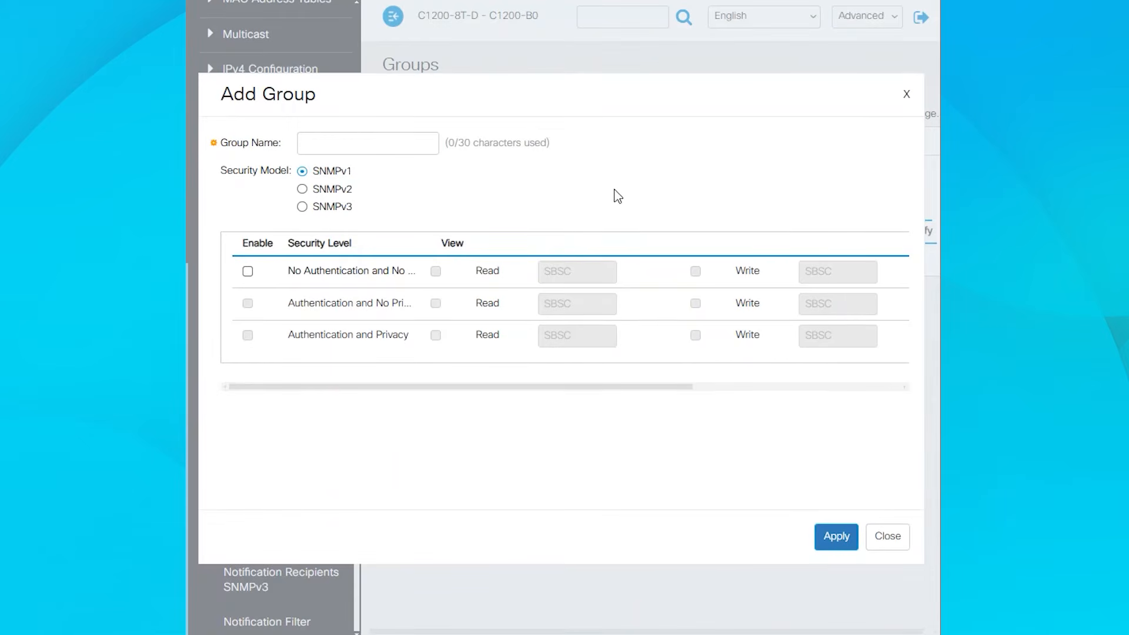
{"action": "left_click", "coordinate": [403, 147]}
{"action": "type", "text": "TAC"}
{"action": "left_click", "coordinate": [302, 207]}
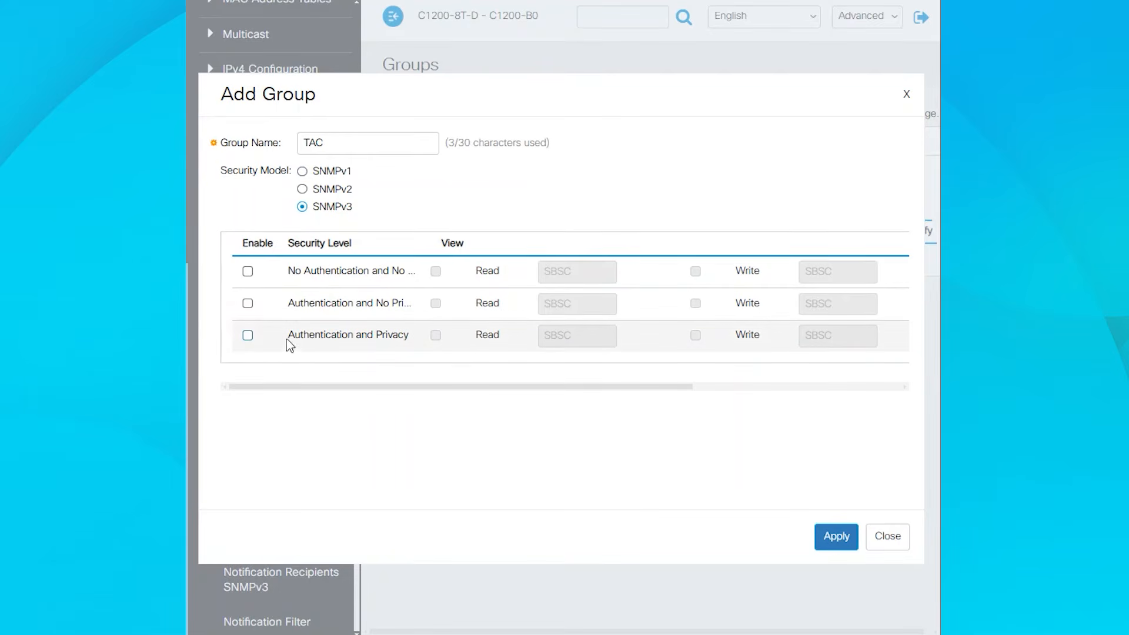
- Grant TAC SBSC read and write access under Authentication and Privacy, then save it
{"action": "left_click", "coordinate": [248, 337]}
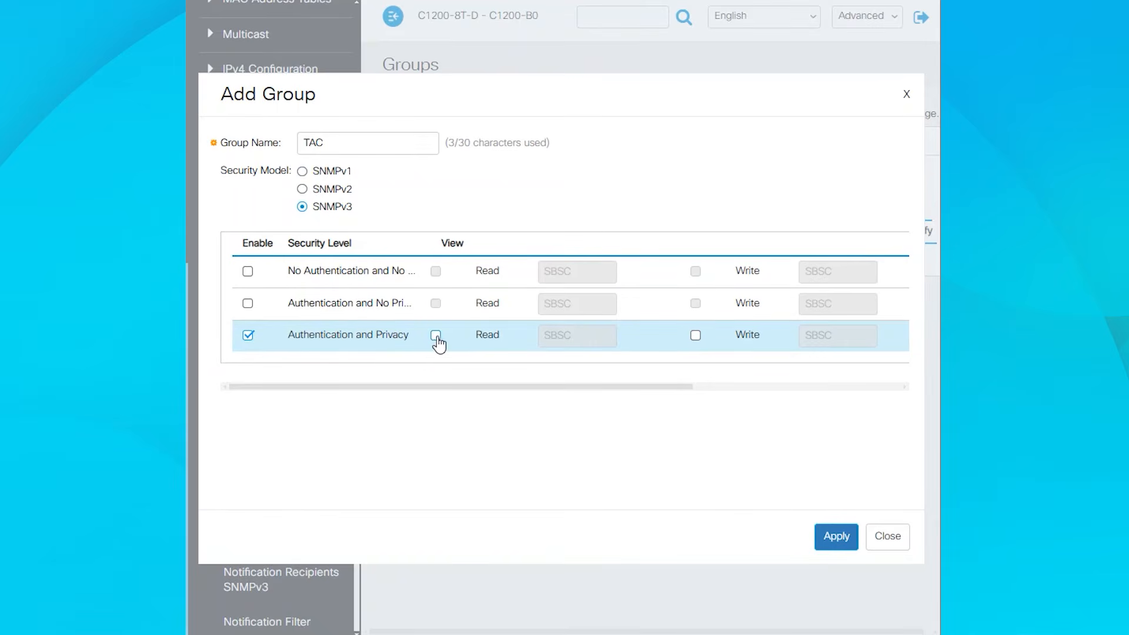
{"action": "left_click", "coordinate": [435, 336]}
{"action": "left_click", "coordinate": [696, 337]}
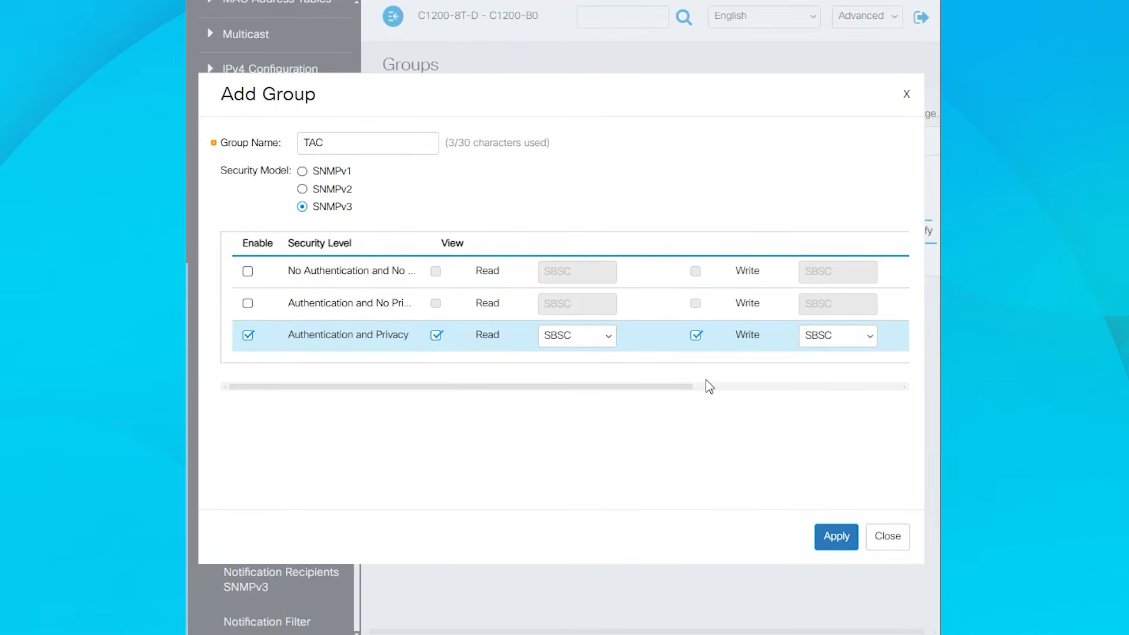
{"action": "left_click_drag", "start_coordinate": [683, 393], "coordinate": [892, 396]}
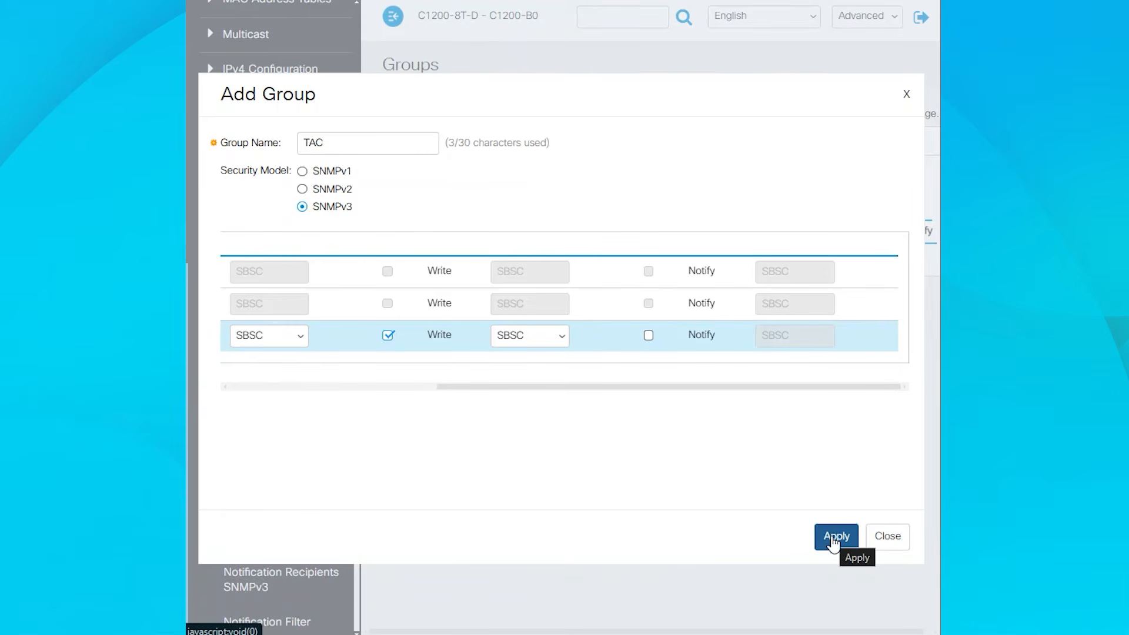
{"action": "left_click", "coordinate": [833, 542]}
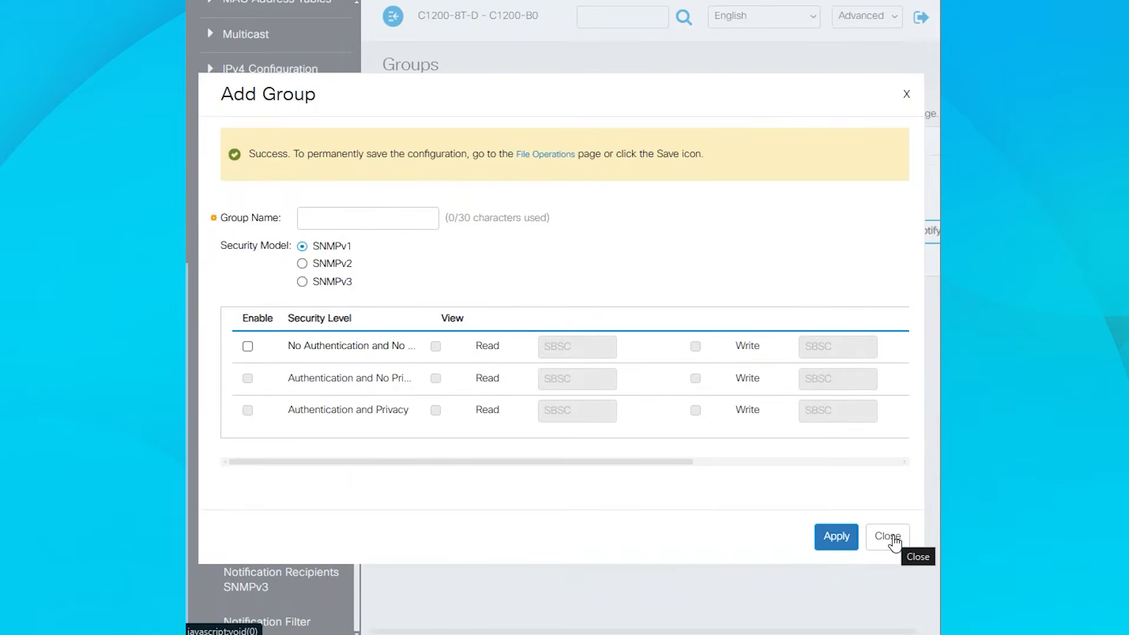
{"action": "left_click", "coordinate": [888, 537]}
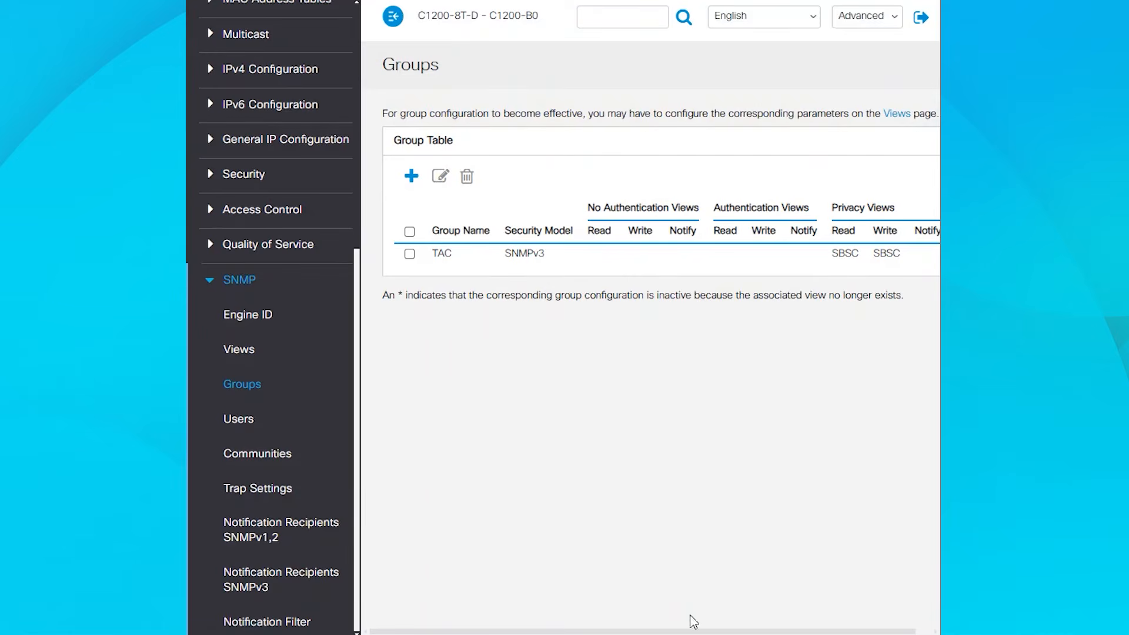
- Start adding a new SNMP user named Cisco on the Users page
{"action": "left_click_drag", "start_coordinate": [681, 632], "coordinate": [701, 632]}
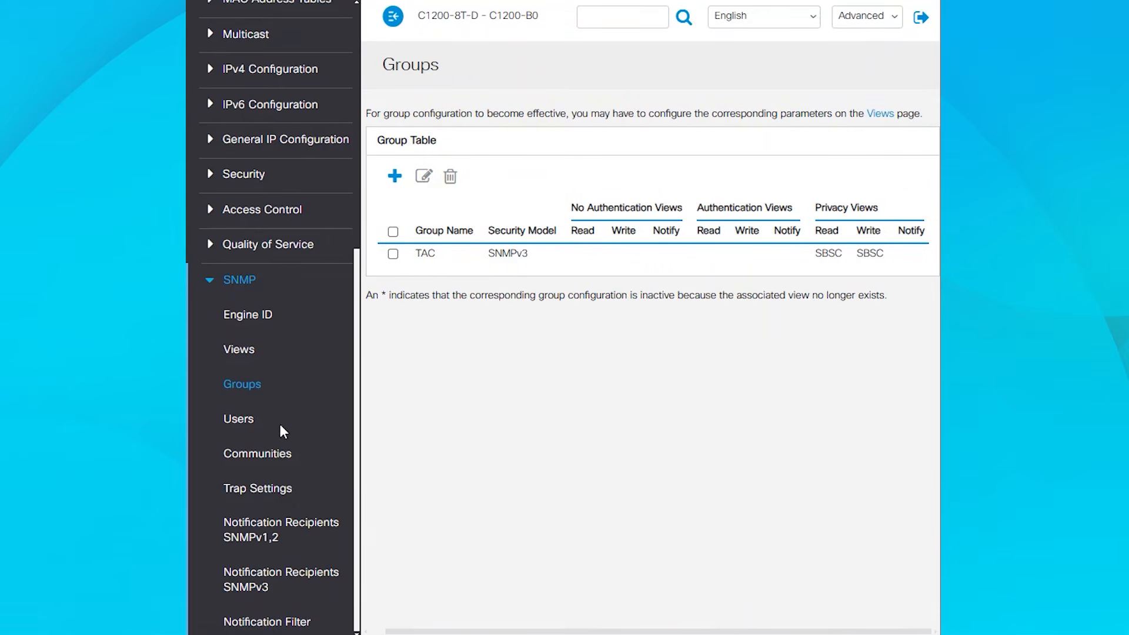
{"action": "left_click", "coordinate": [242, 426]}
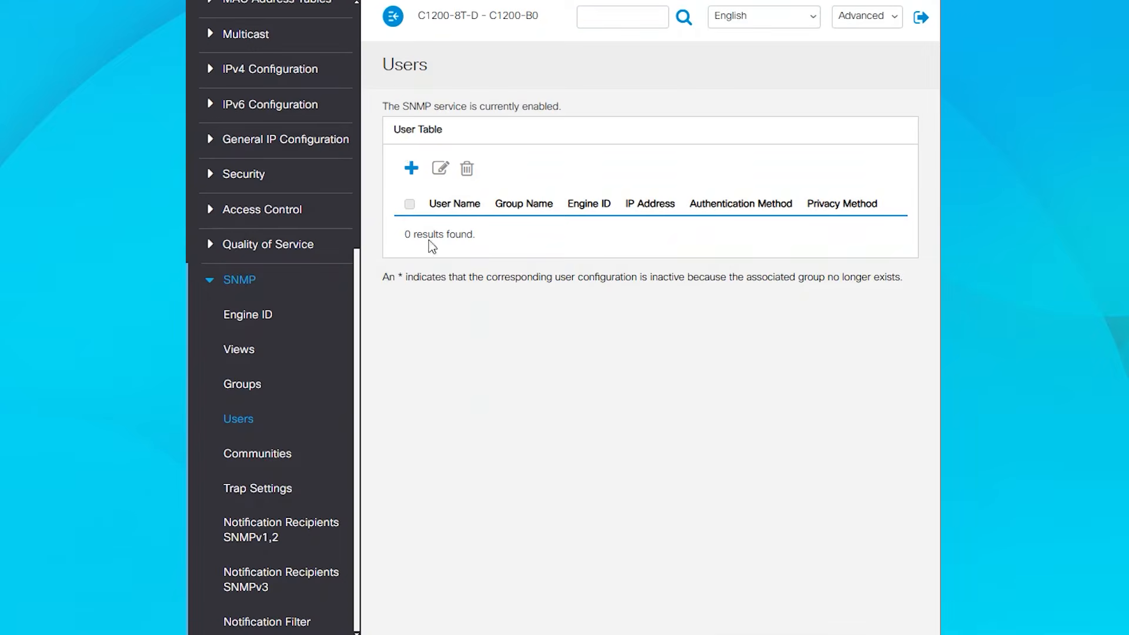
{"action": "left_click", "coordinate": [410, 170]}
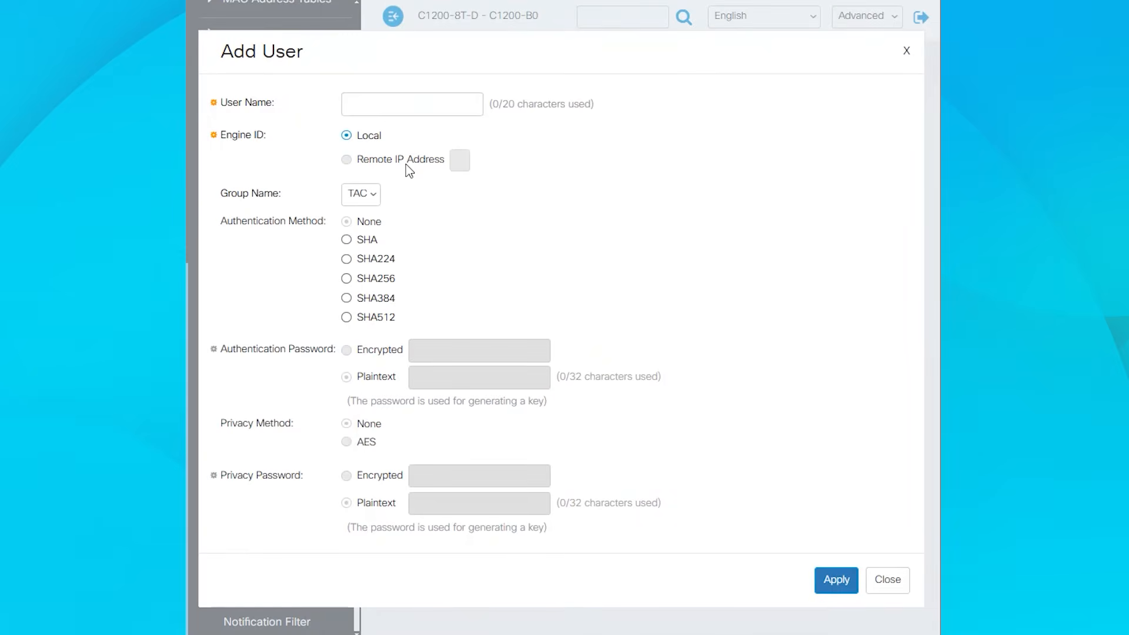
{"action": "left_click", "coordinate": [441, 107]}
{"action": "type", "text": "Cisco"}
- Give Cisco SHA authentication and AES privacy with their passwords, then save the user
{"action": "left_click", "coordinate": [346, 239]}
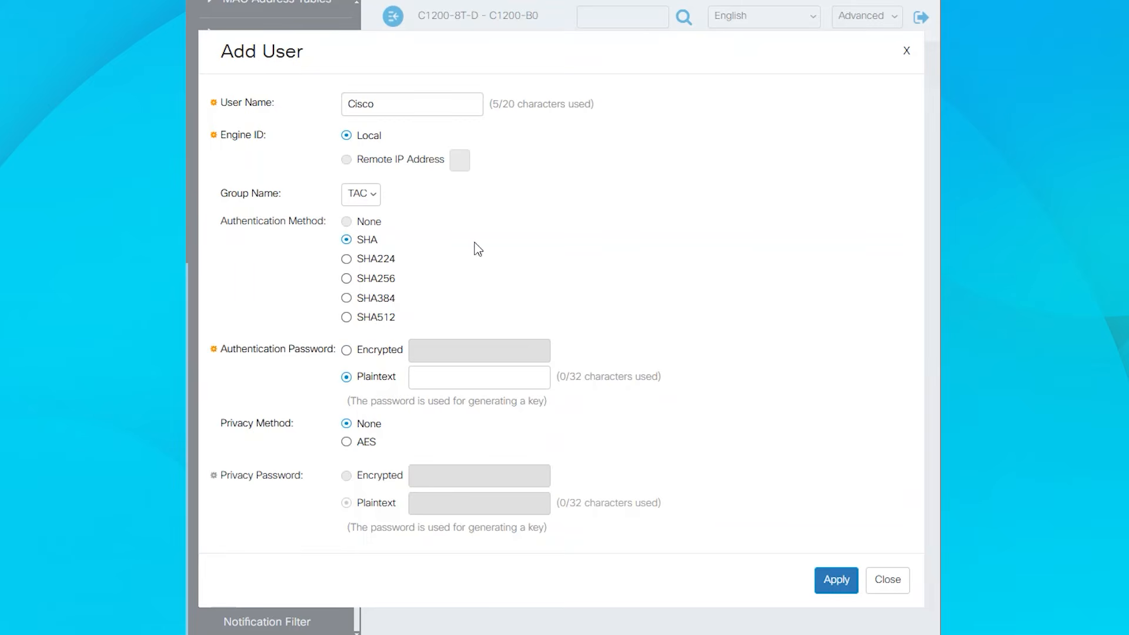
{"action": "left_click", "coordinate": [488, 377]}
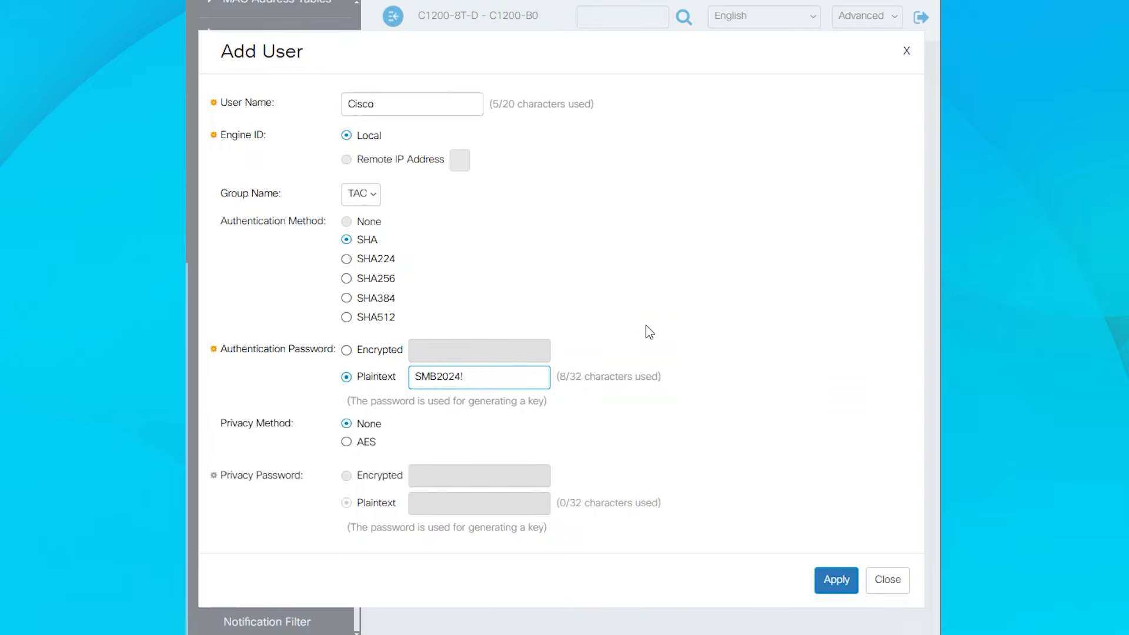
{"action": "left_click", "coordinate": [649, 332]}
{"action": "left_click", "coordinate": [346, 443]}
{"action": "left_click", "coordinate": [516, 511]}
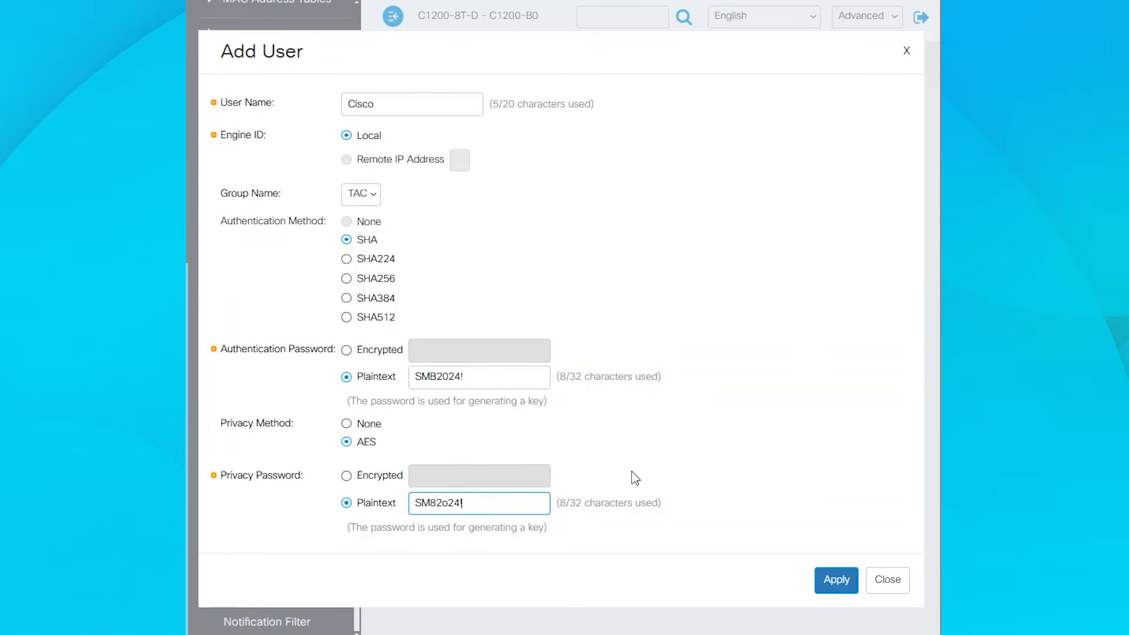
{"action": "left_click", "coordinate": [833, 586]}
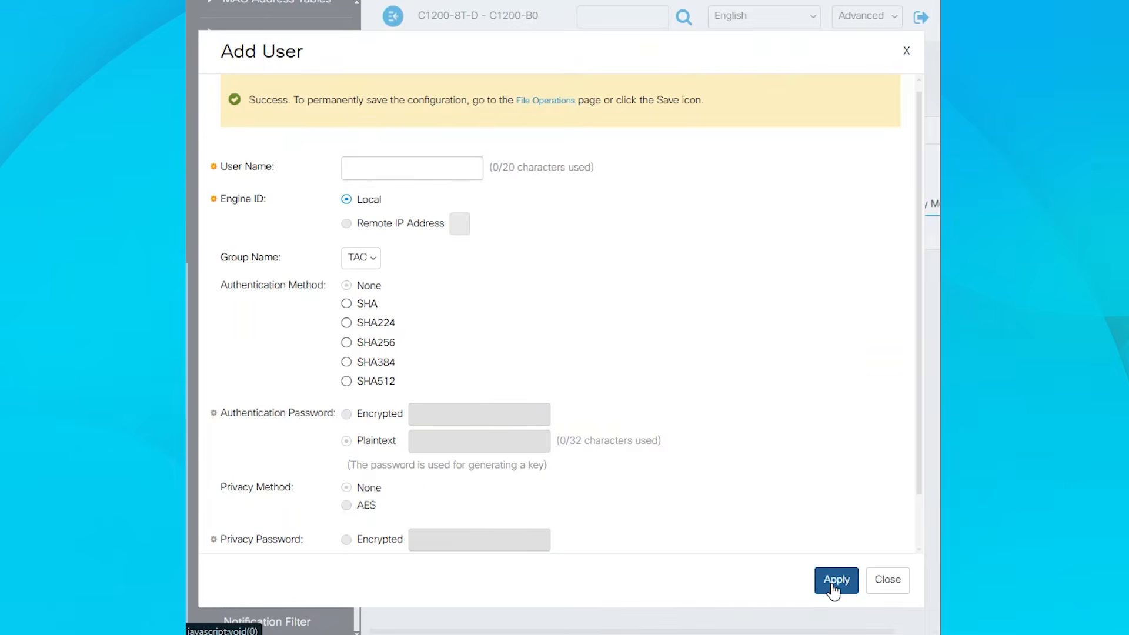
{"action": "left_click", "coordinate": [890, 585]}
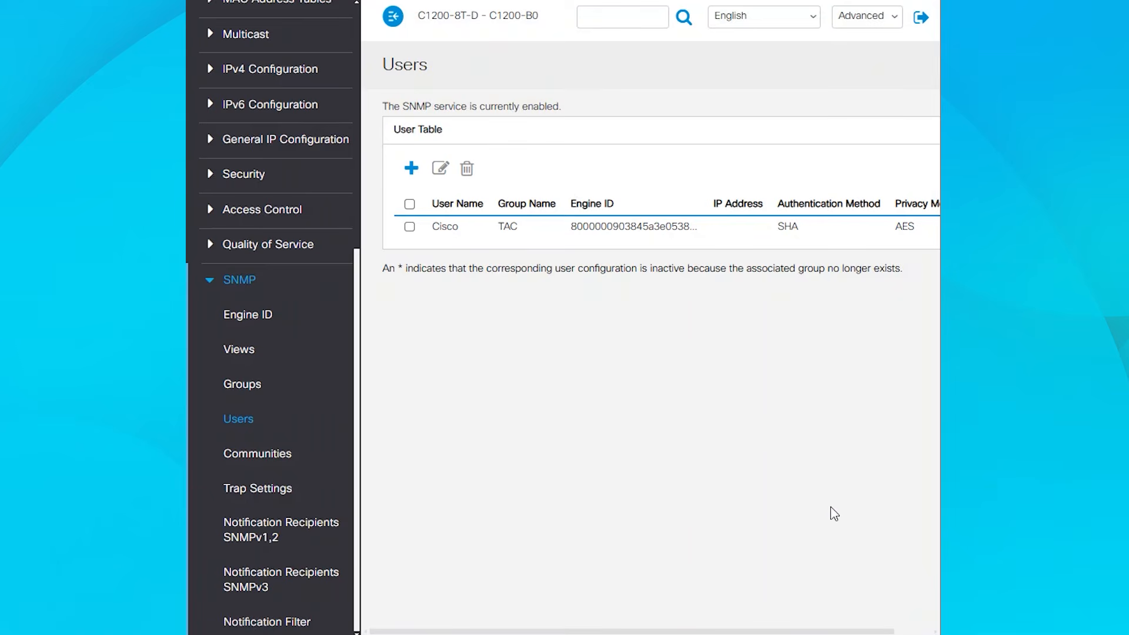
- Run the SNMPv3 walk as user Cisco with SHA password and AES key, hiding data types
{"action": "left_click_drag", "start_coordinate": [707, 632], "coordinate": [749, 633]}
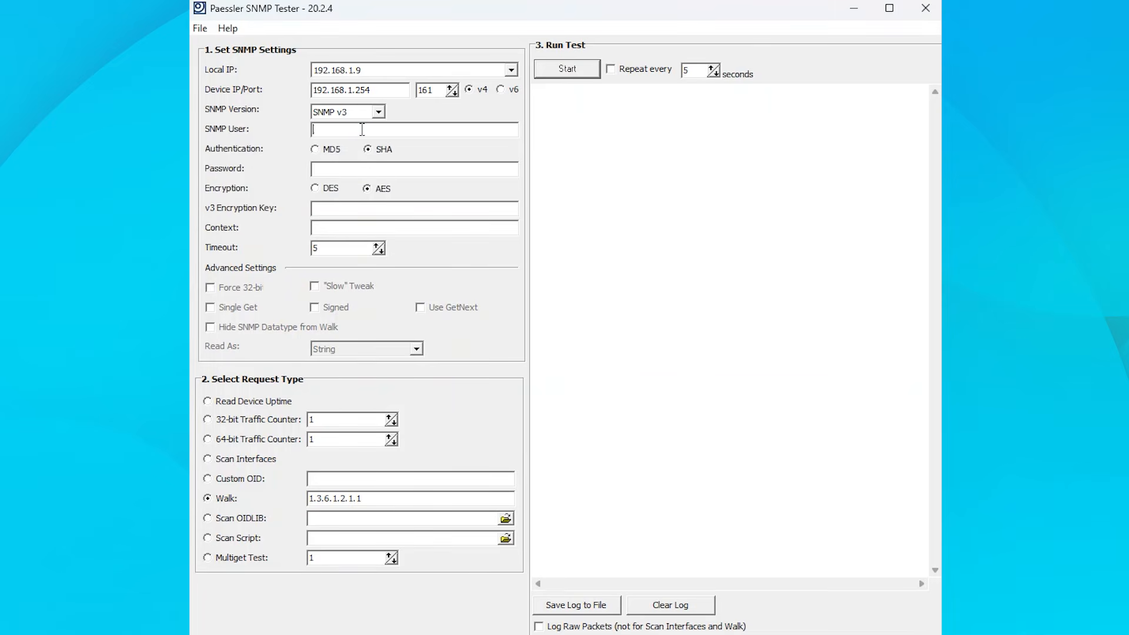
{"action": "type", "text": "Cisco"}
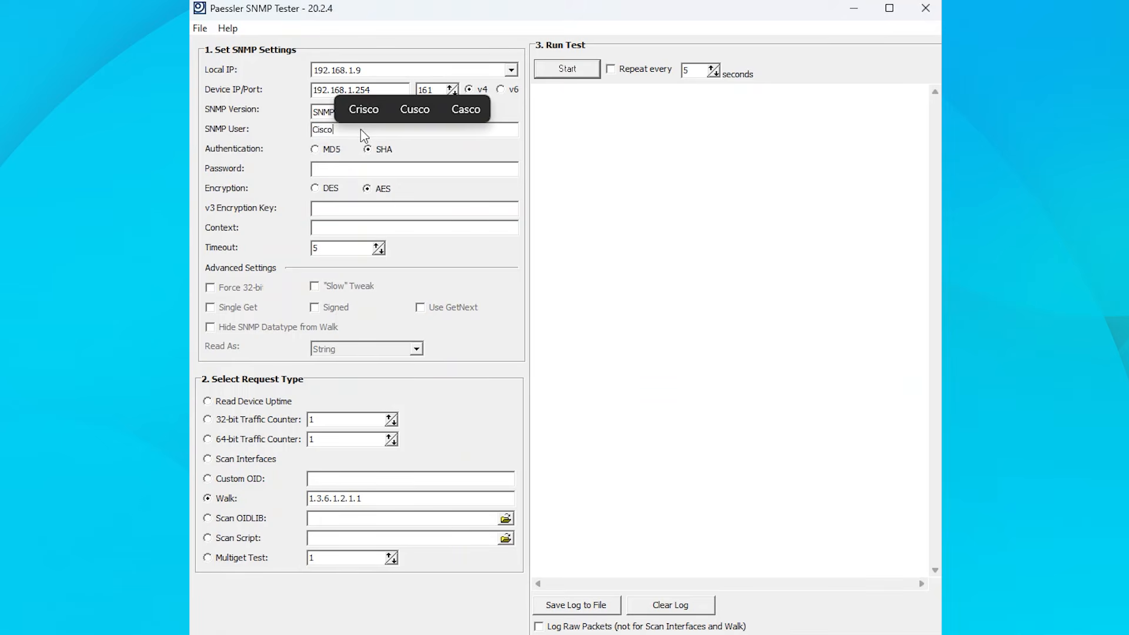
{"action": "left_click", "coordinate": [395, 166]}
{"action": "type", "text": "********"}
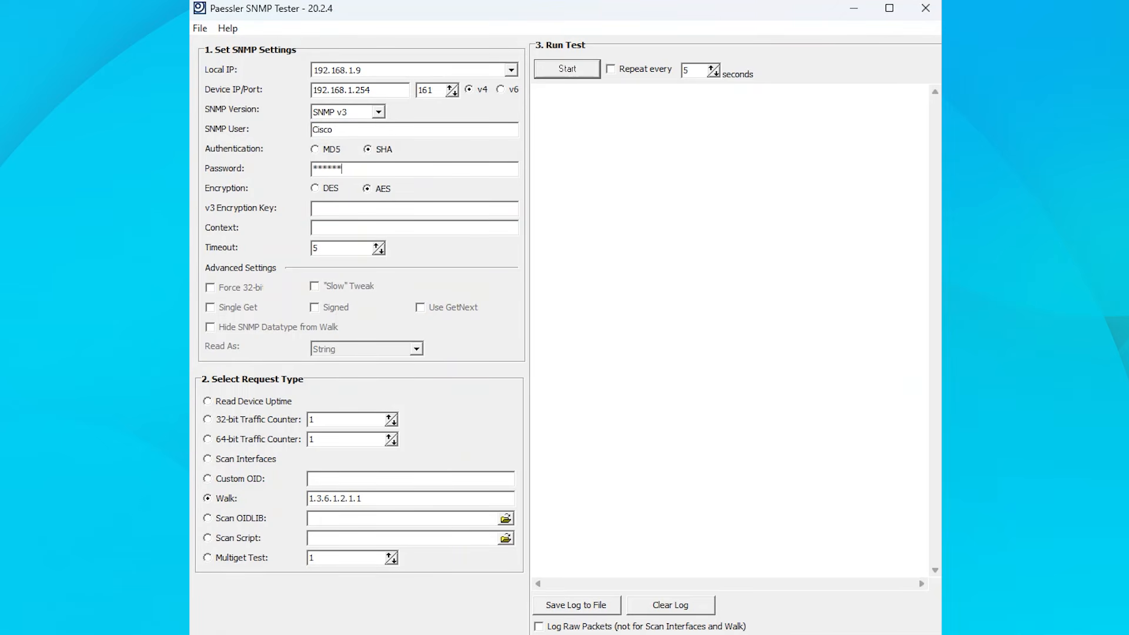
{"action": "left_click", "coordinate": [385, 207]}
{"action": "type", "text": "*********"}
{"action": "left_click", "coordinate": [210, 327]}
{"action": "left_click", "coordinate": [567, 70]}
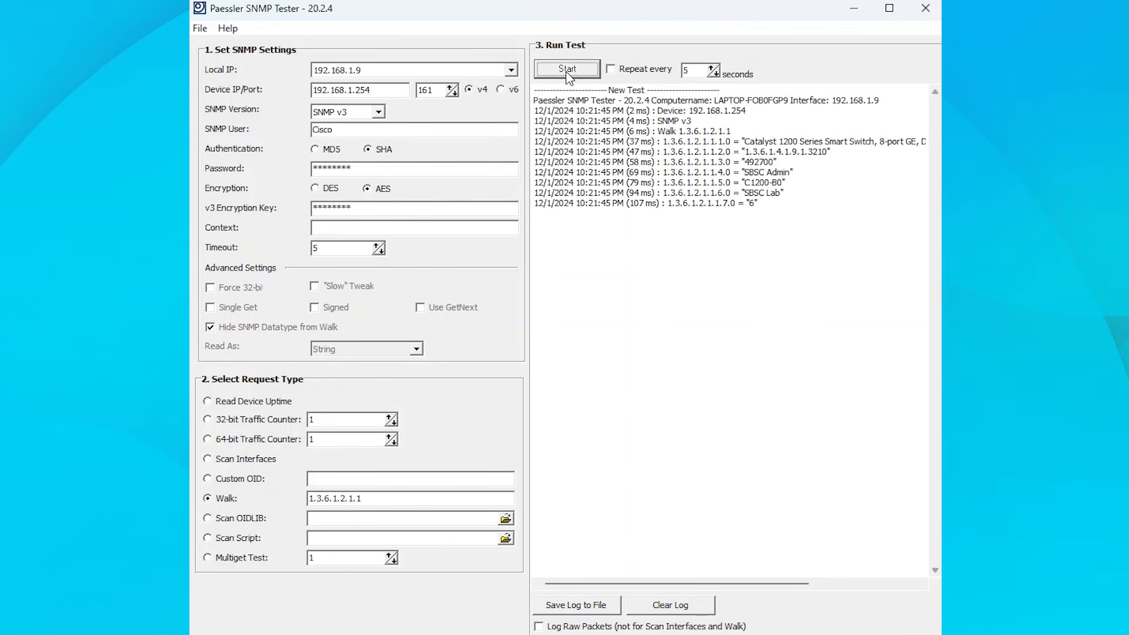